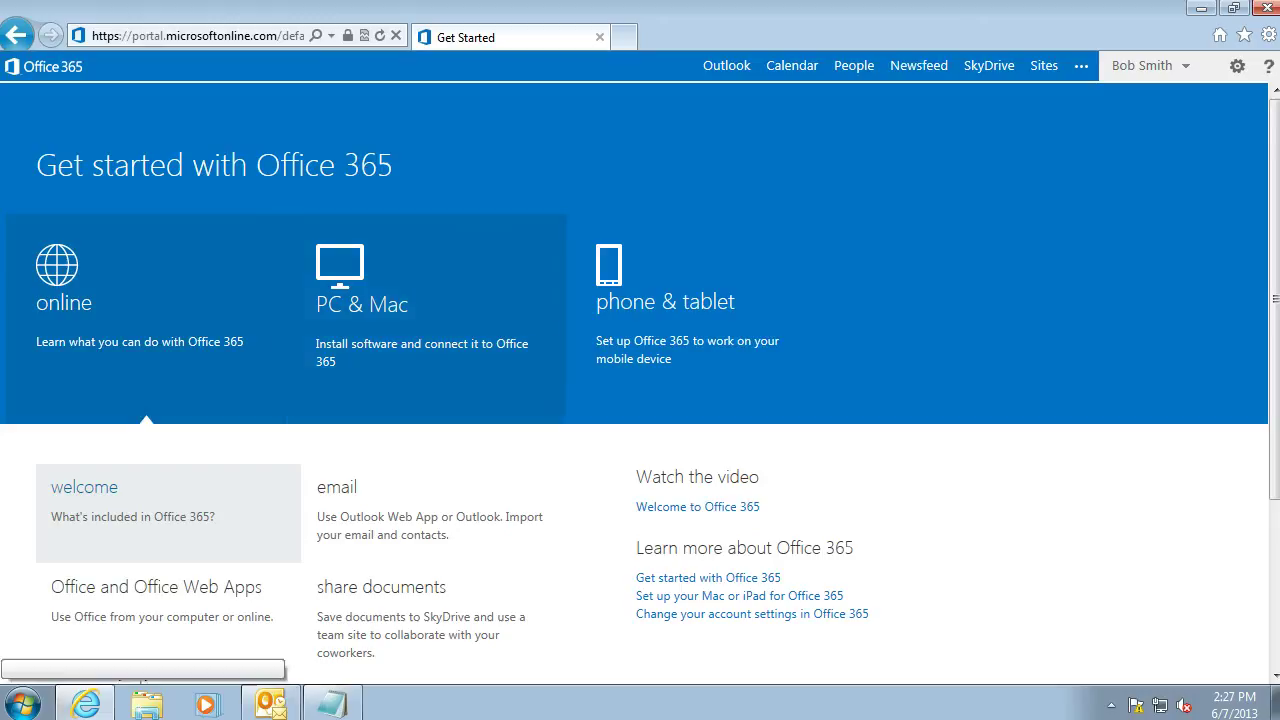
Open the PC & Mac instructions and scroll down to the desktop setup's set up option.
left_click(425, 320)
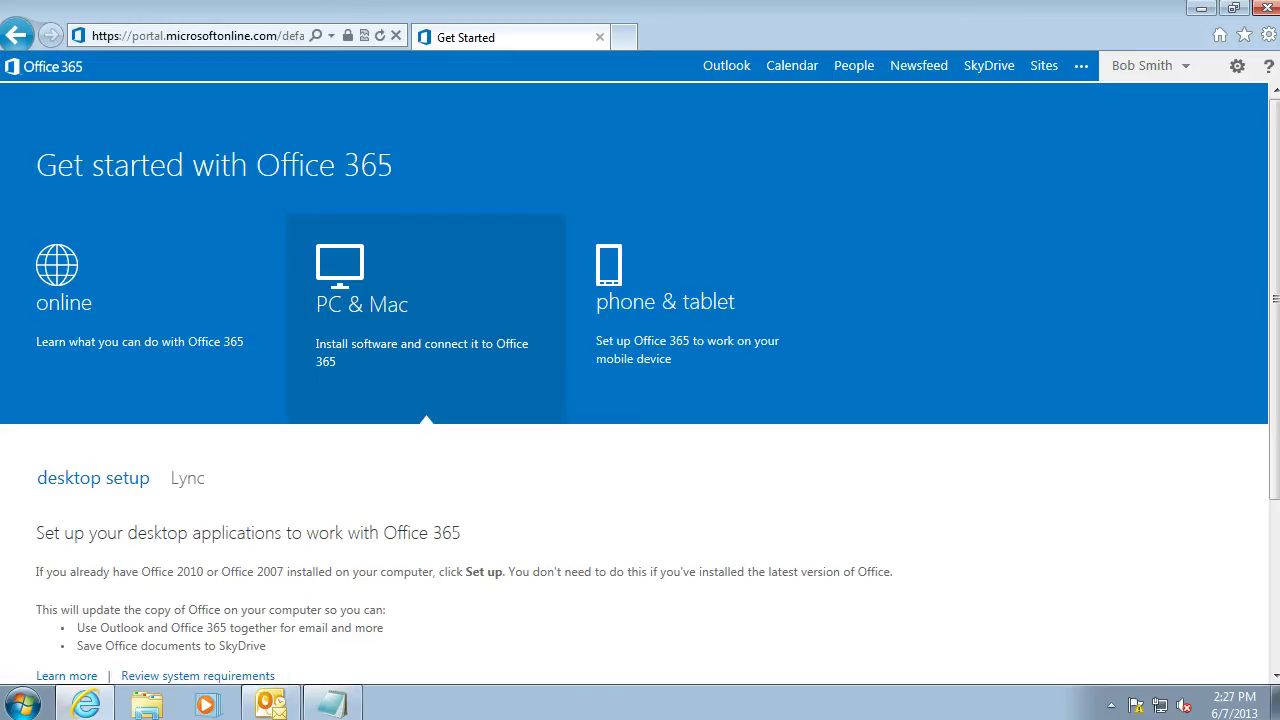
scroll(640, 384, "down", 3)
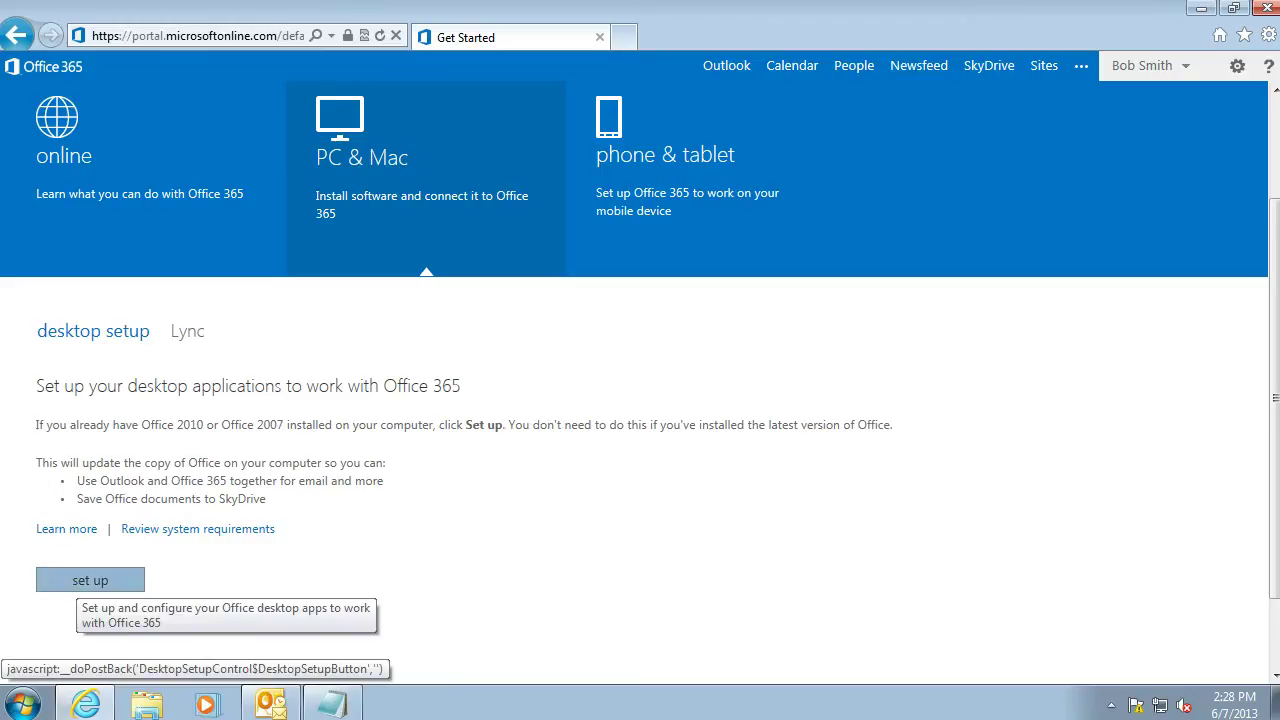
Run Office365DesktopSetup from the portal and allow it past the security warning.
left_click(80, 580)
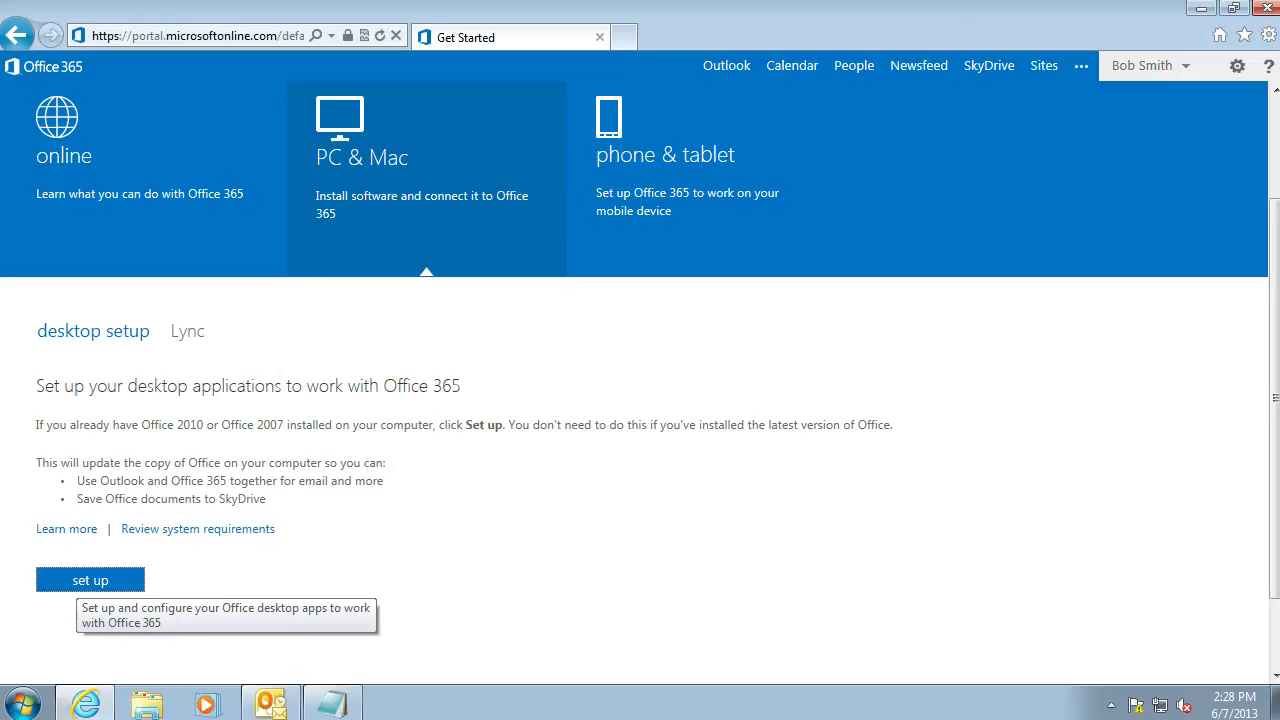
left_click(90, 580)
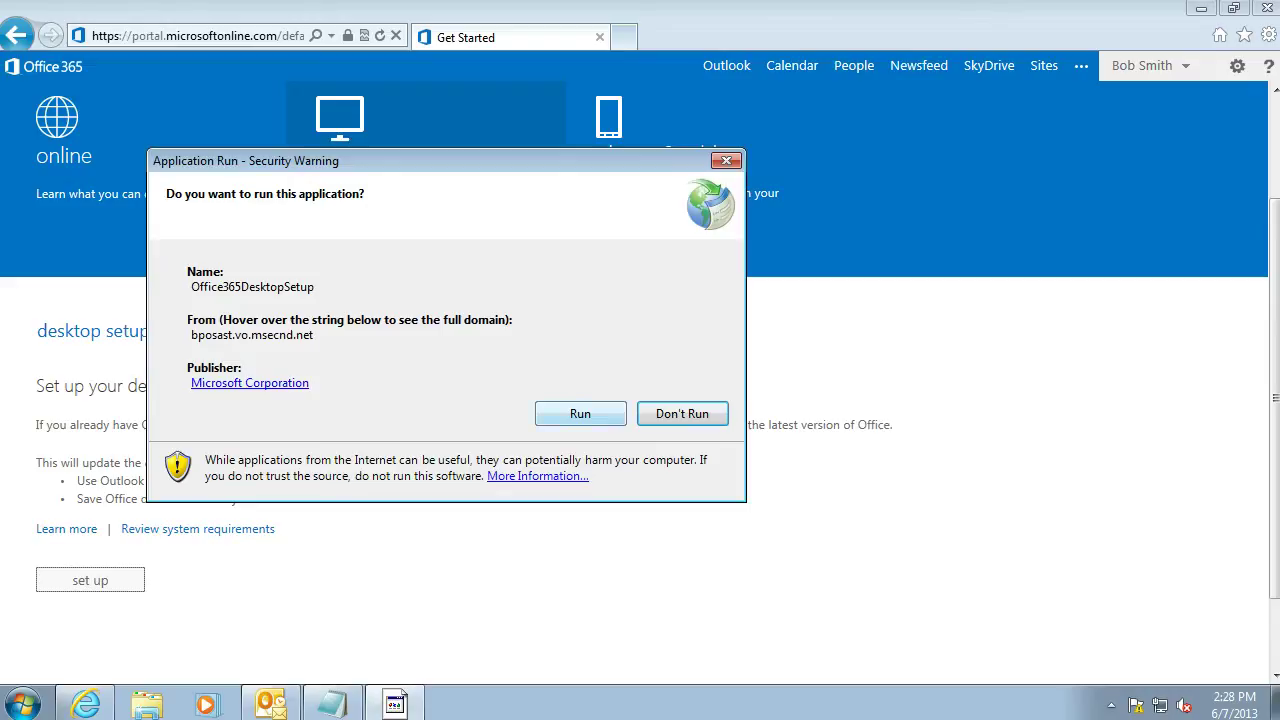
key("Return")
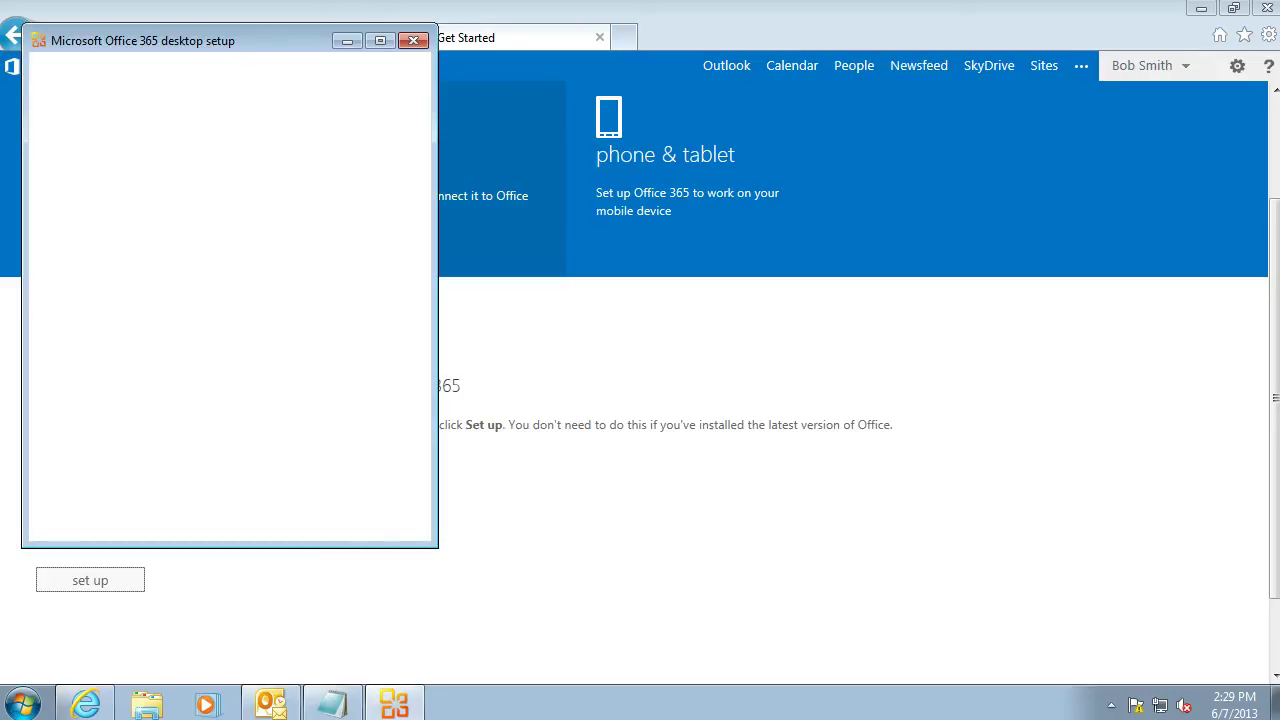
Copy the user name from the welcome email into the sign-in box, removing the leading space.
left_click(270, 704)
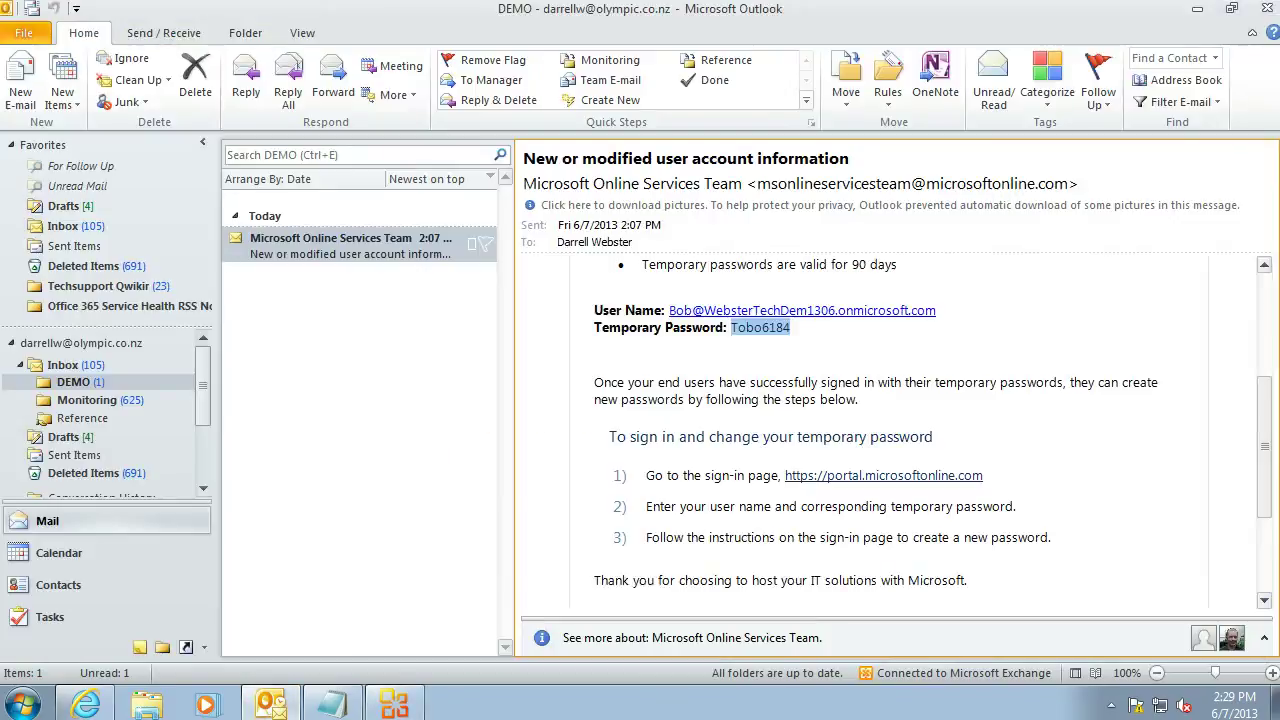
left_click_drag(936, 310, 662, 310)
key("ctrl+c")
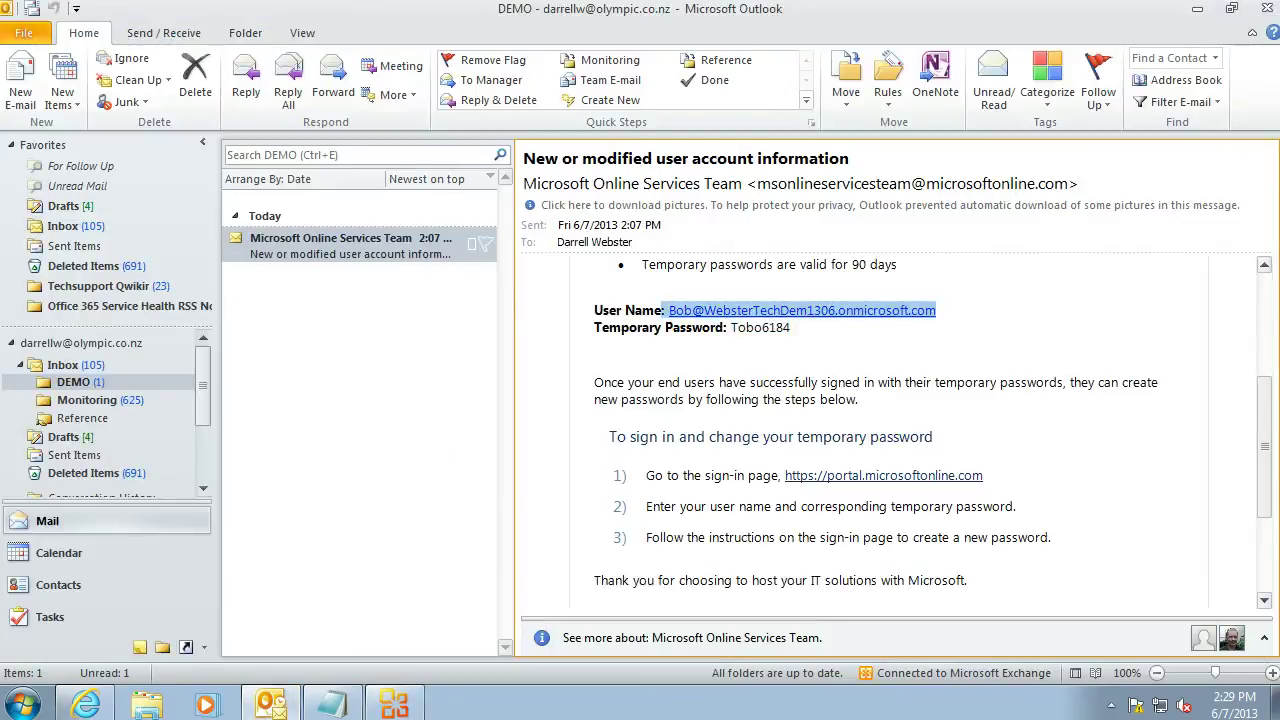
left_click(394, 704)
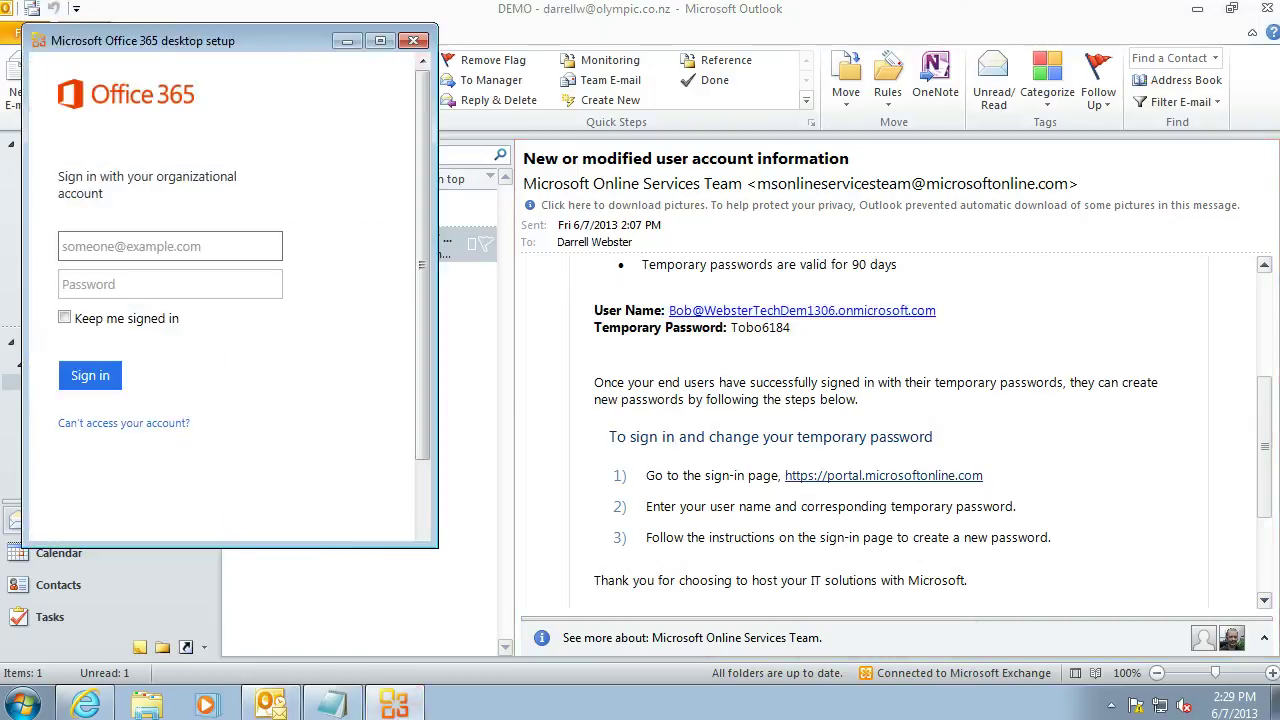
key("ctrl+v")
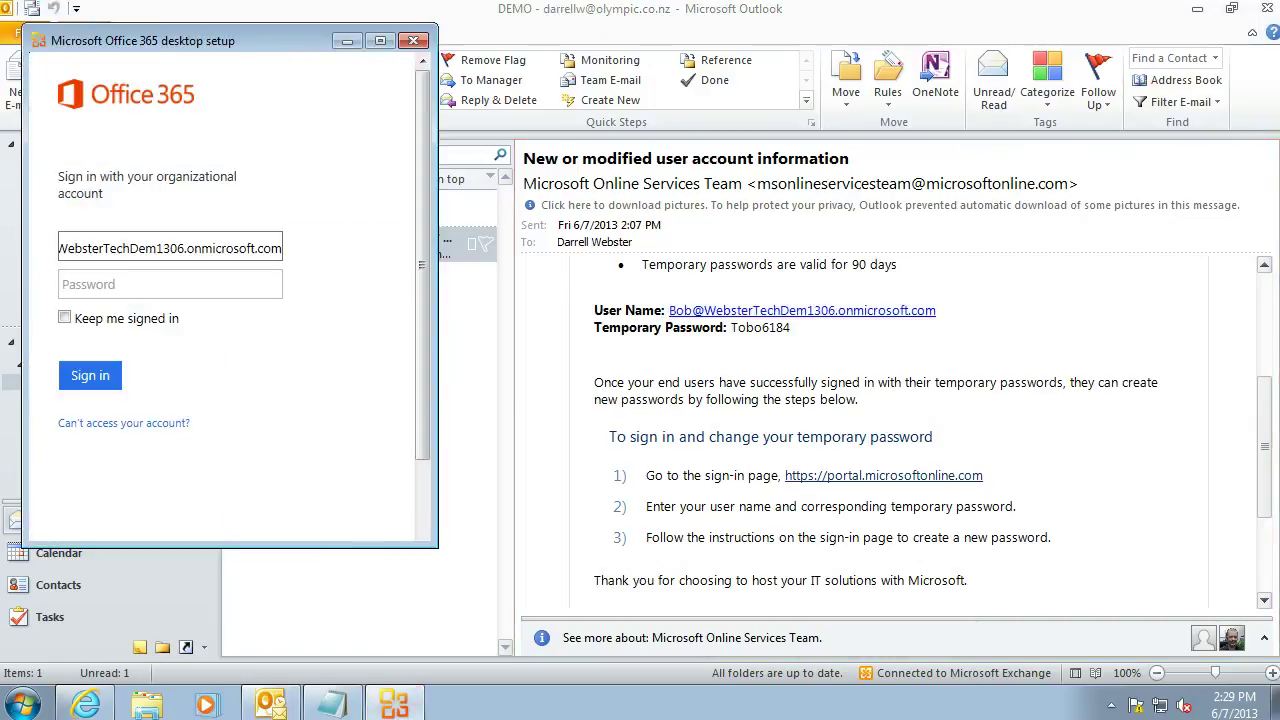
key("Home")
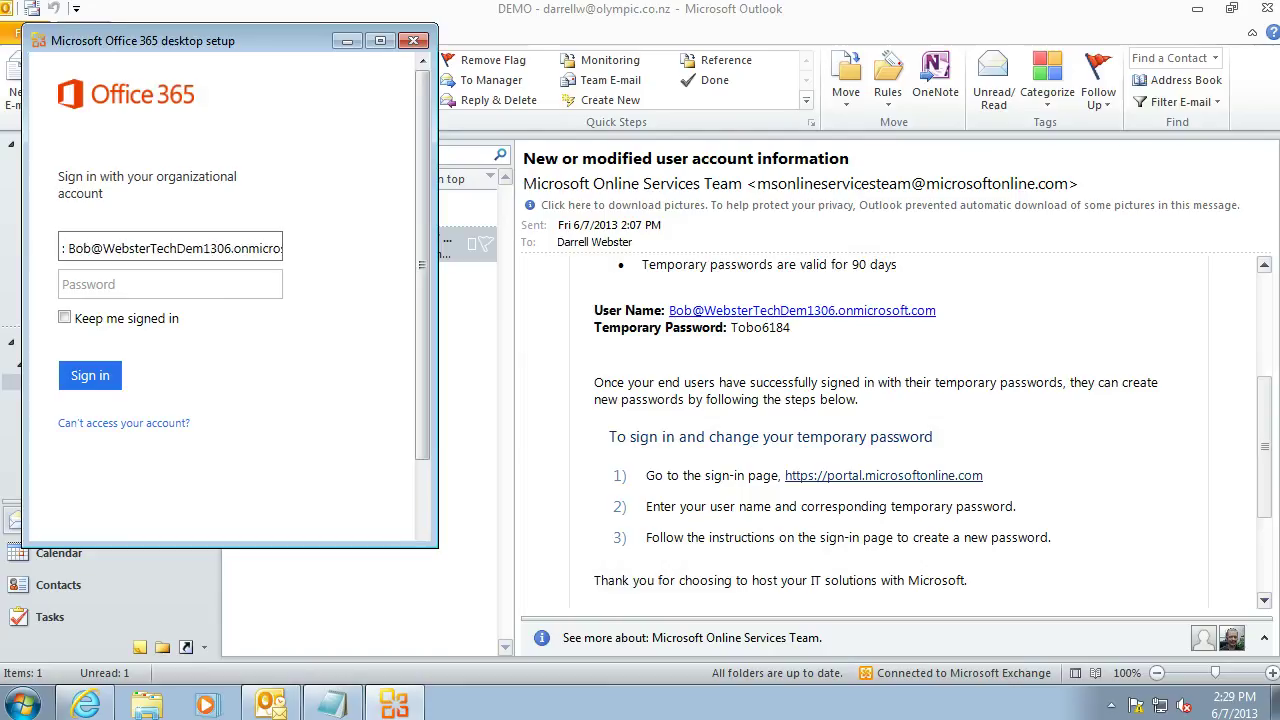
key("Delete")
Enter the temporary password, tick Keep me signed in, and sign in.
left_click(170, 284)
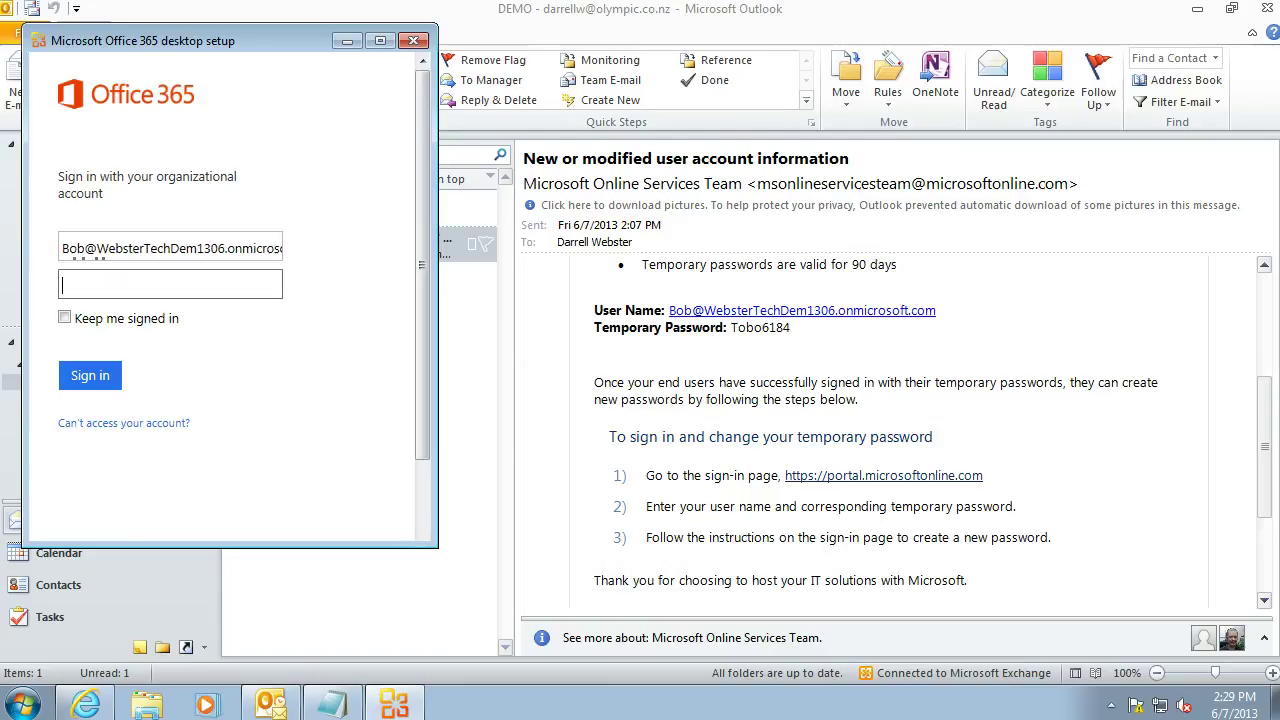
key("Tab")
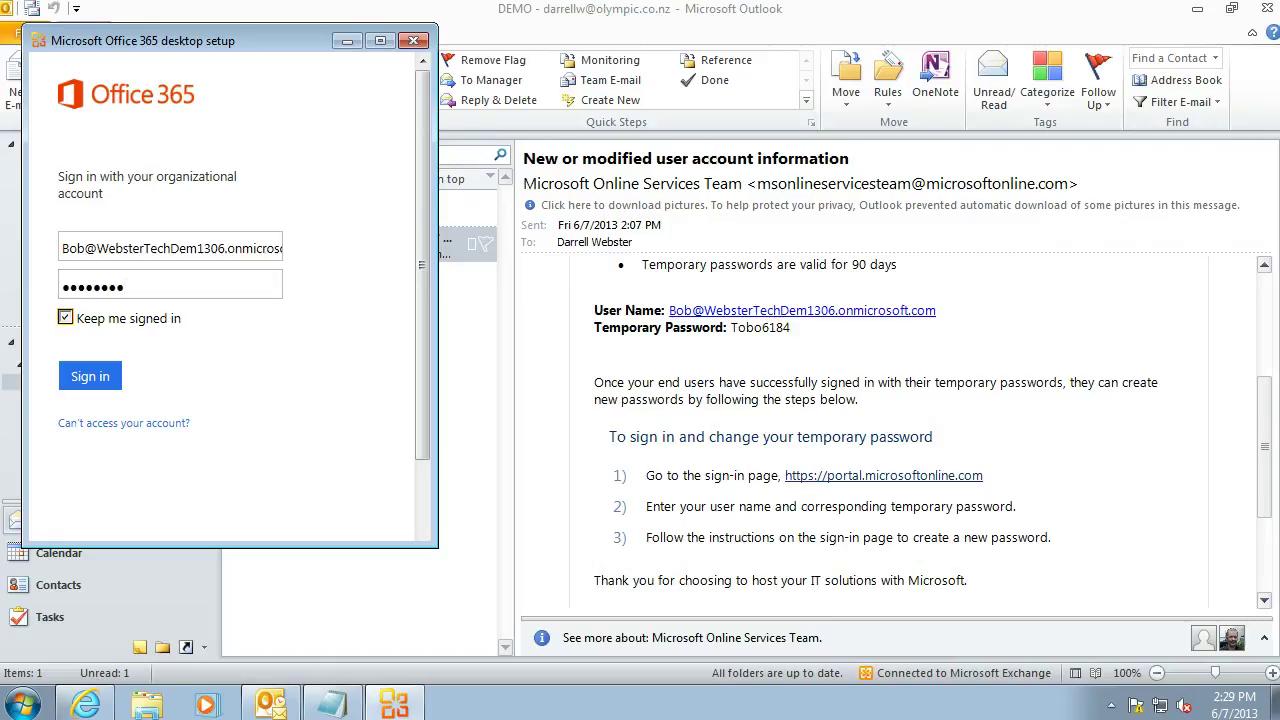
key("Tab")
key("Return")
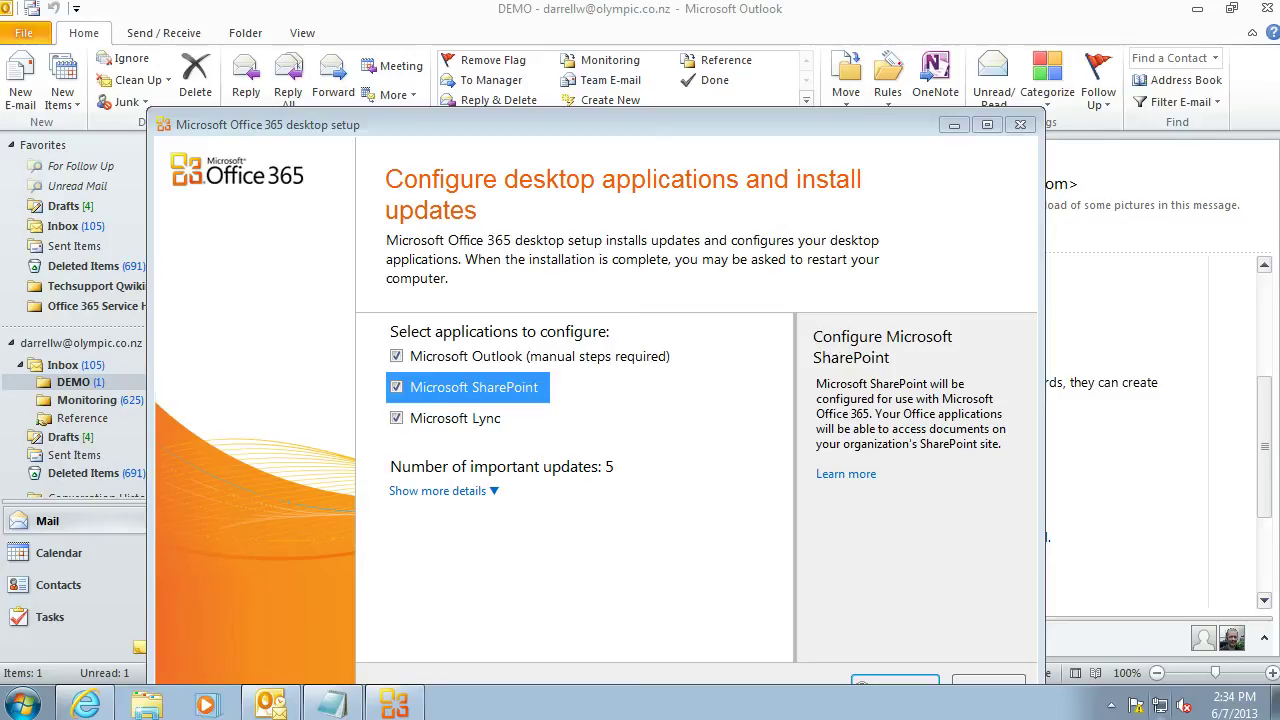
Show details of the 5 important updates, starting with Sign-in Assistant (6 MB).
left_click(438, 490)
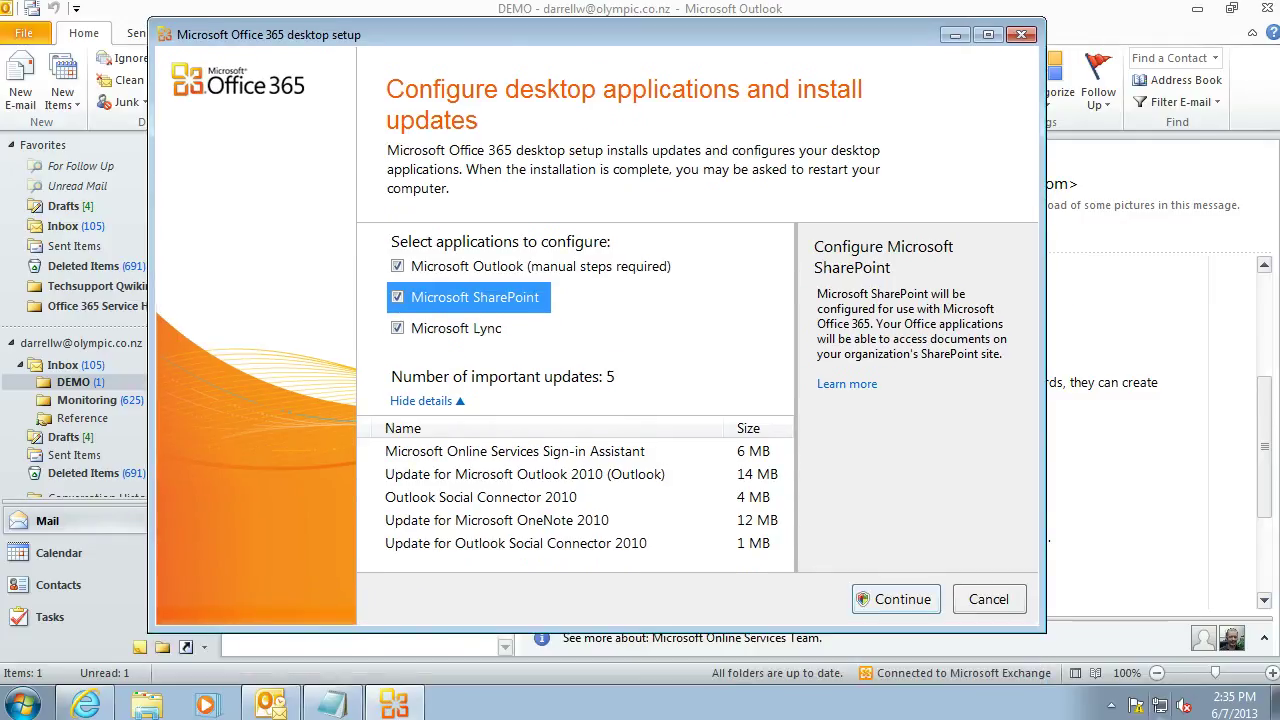
Continue configuring the applications and close Outlook when setup requires it.
key("Return")
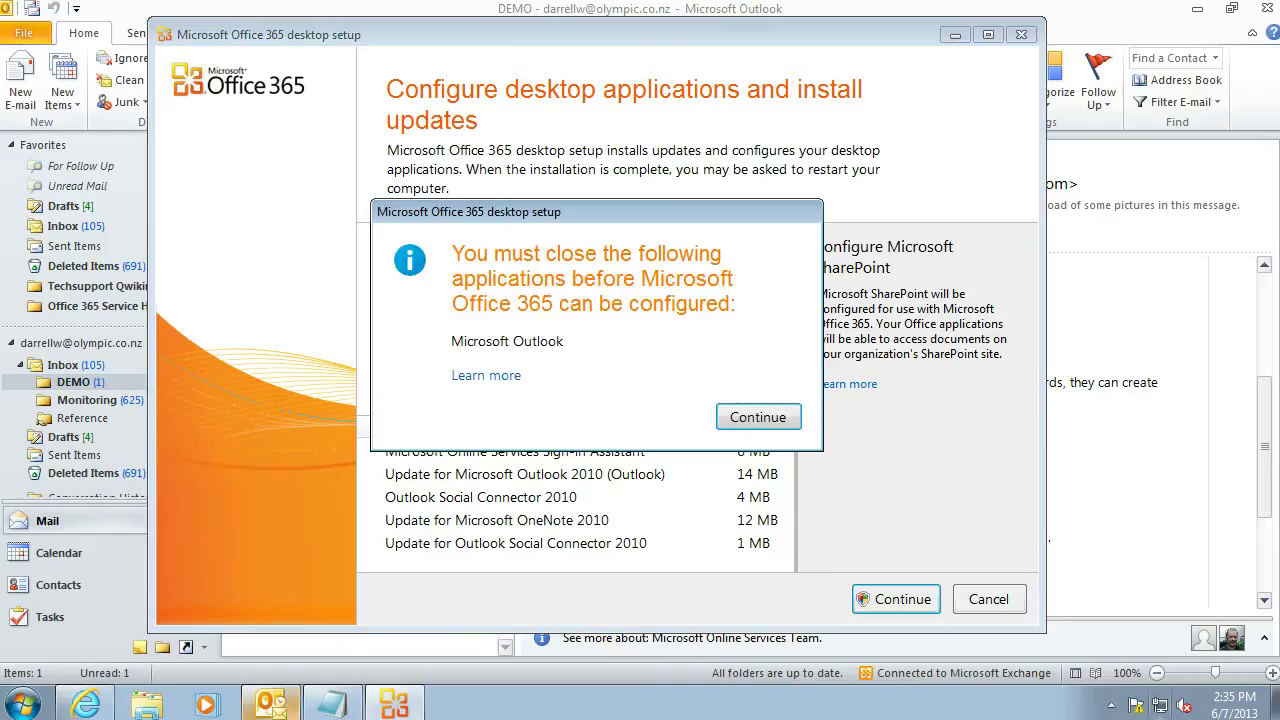
mouse_move(270, 704)
left_click(270, 704)
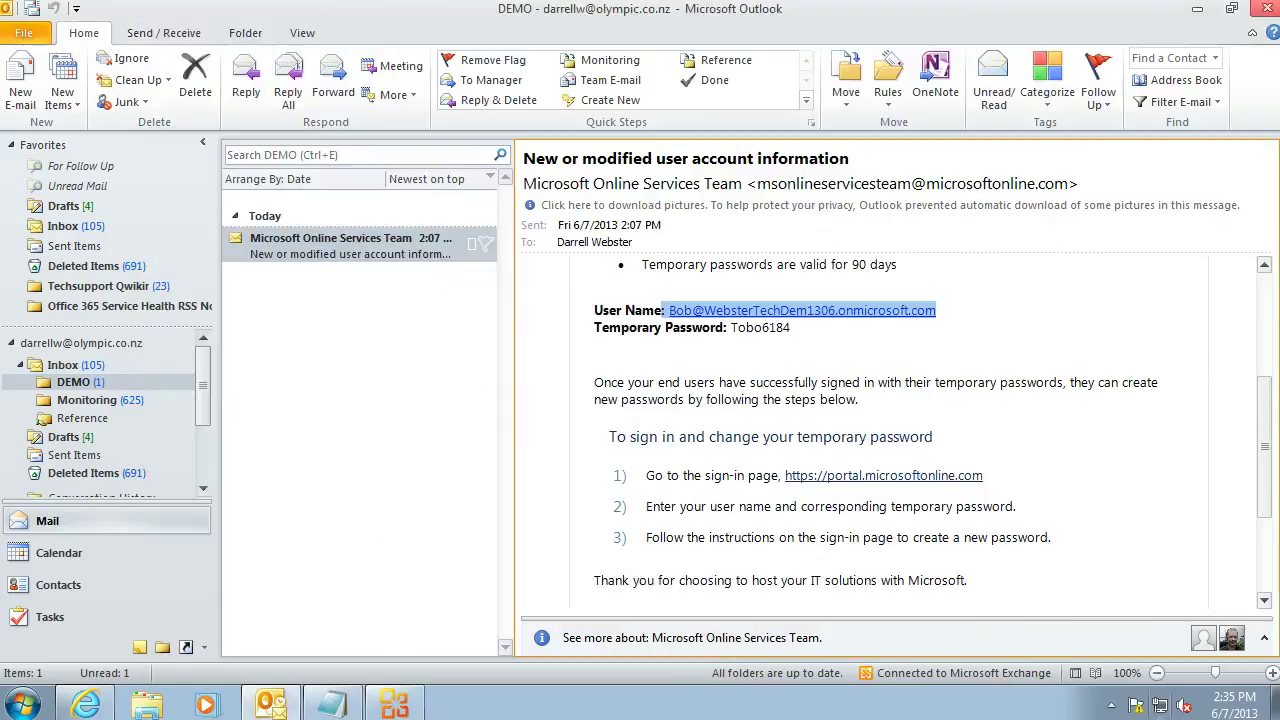
key("alt+F4")
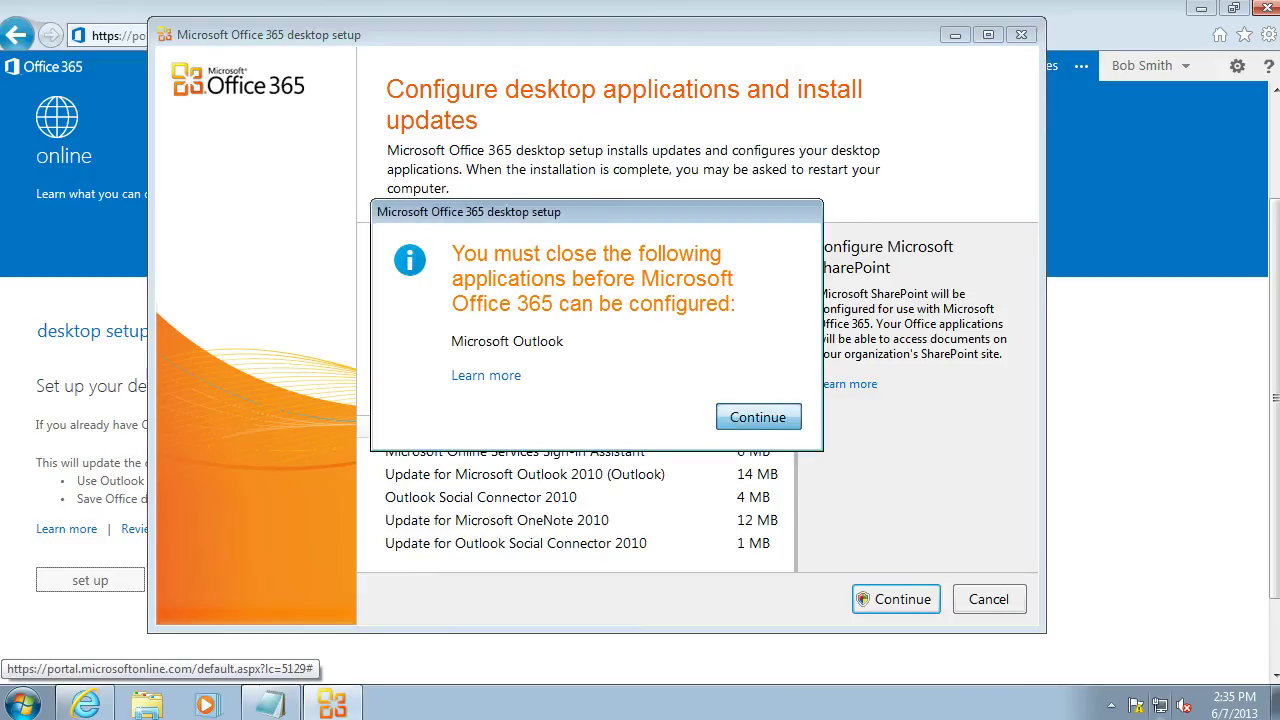
key("Return")
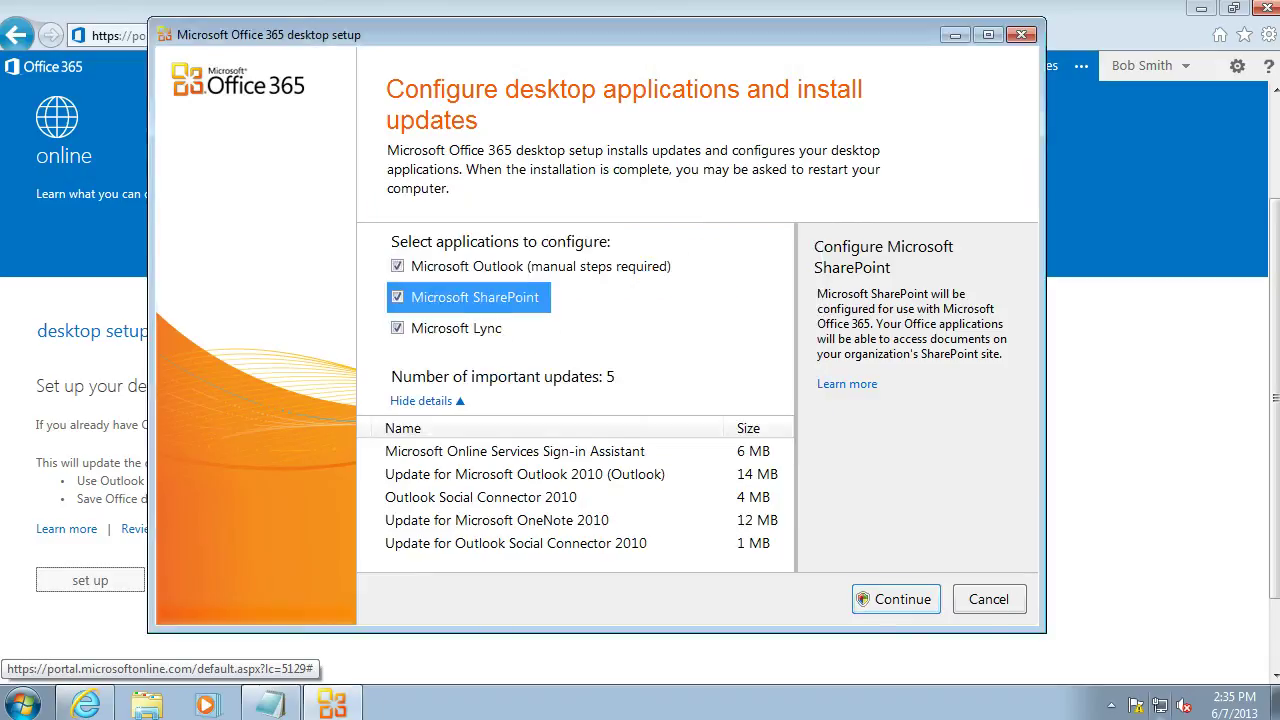
Approve Microsoft Online Services' changes and move on to the service agreements.
key("Return")
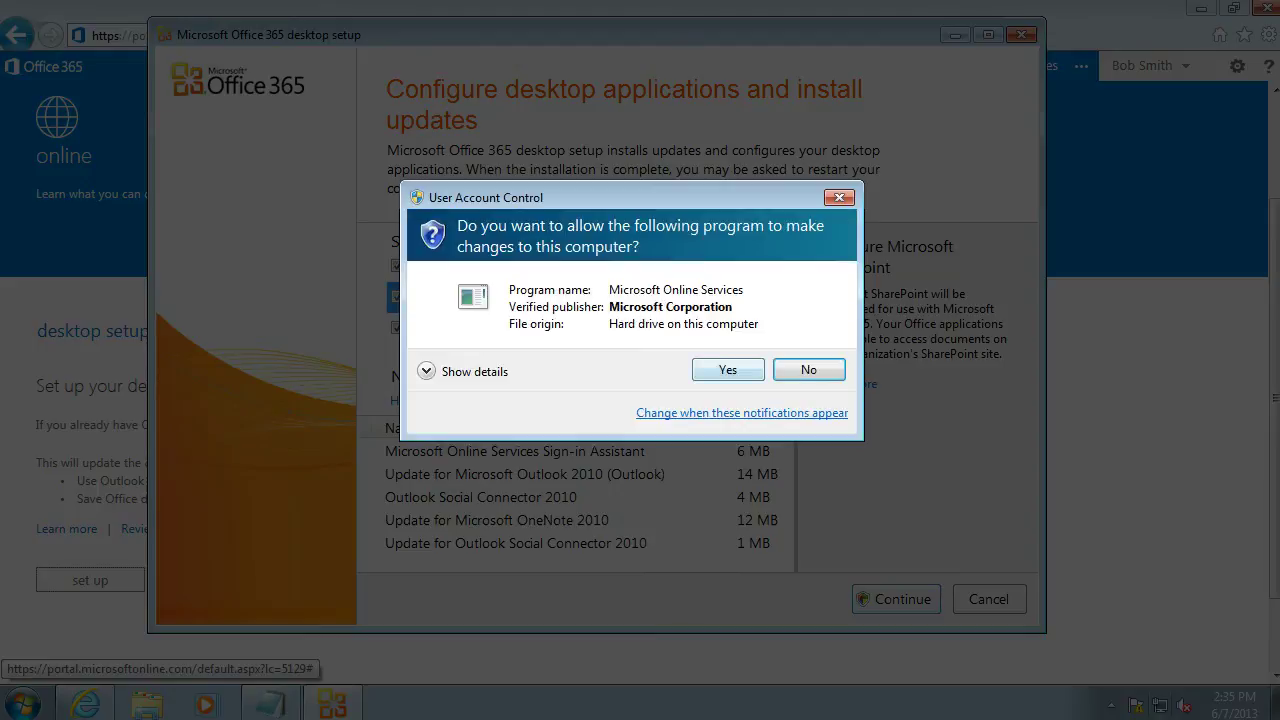
key("Return")
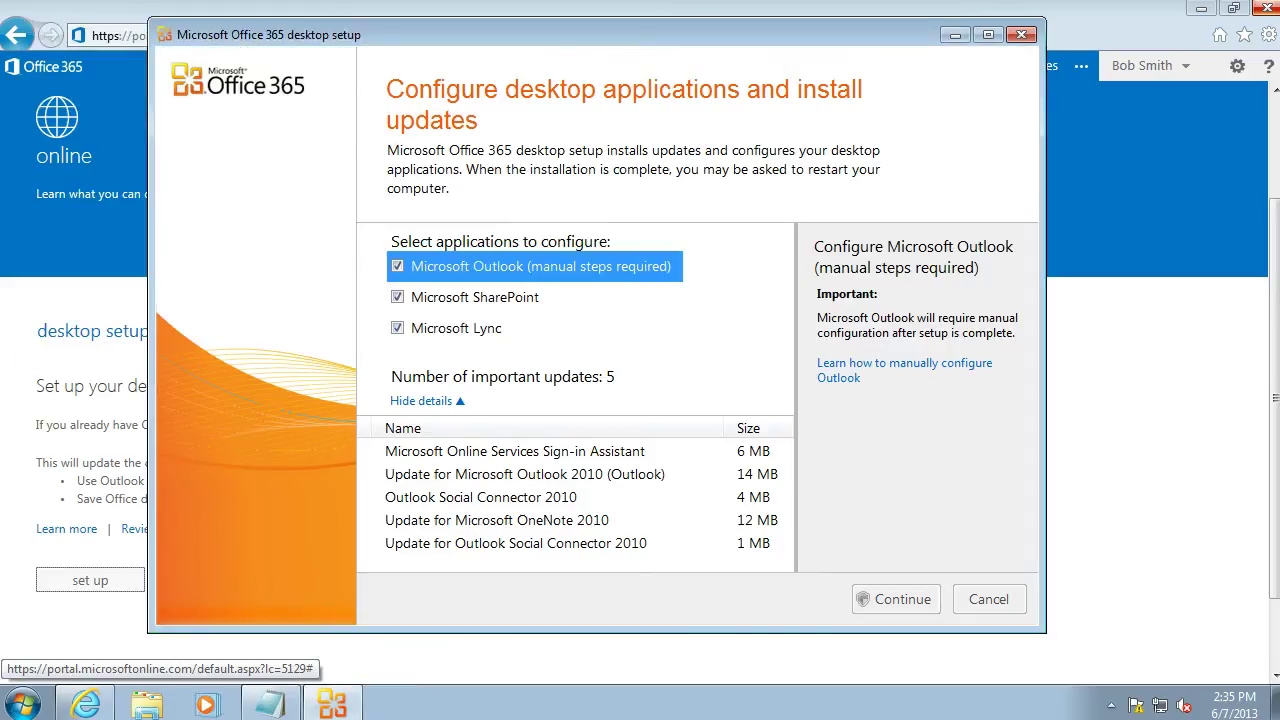
key("Escape")
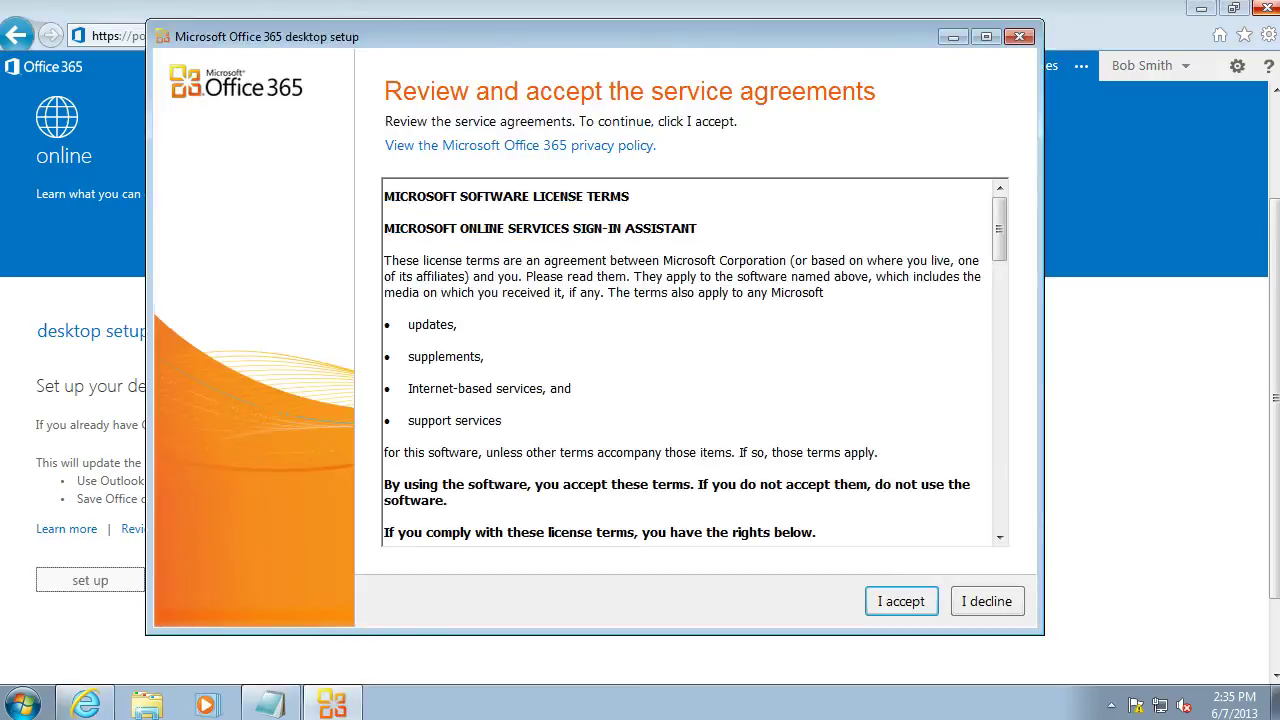
Accept the service agreements and show each component's installation status.
key("Return")
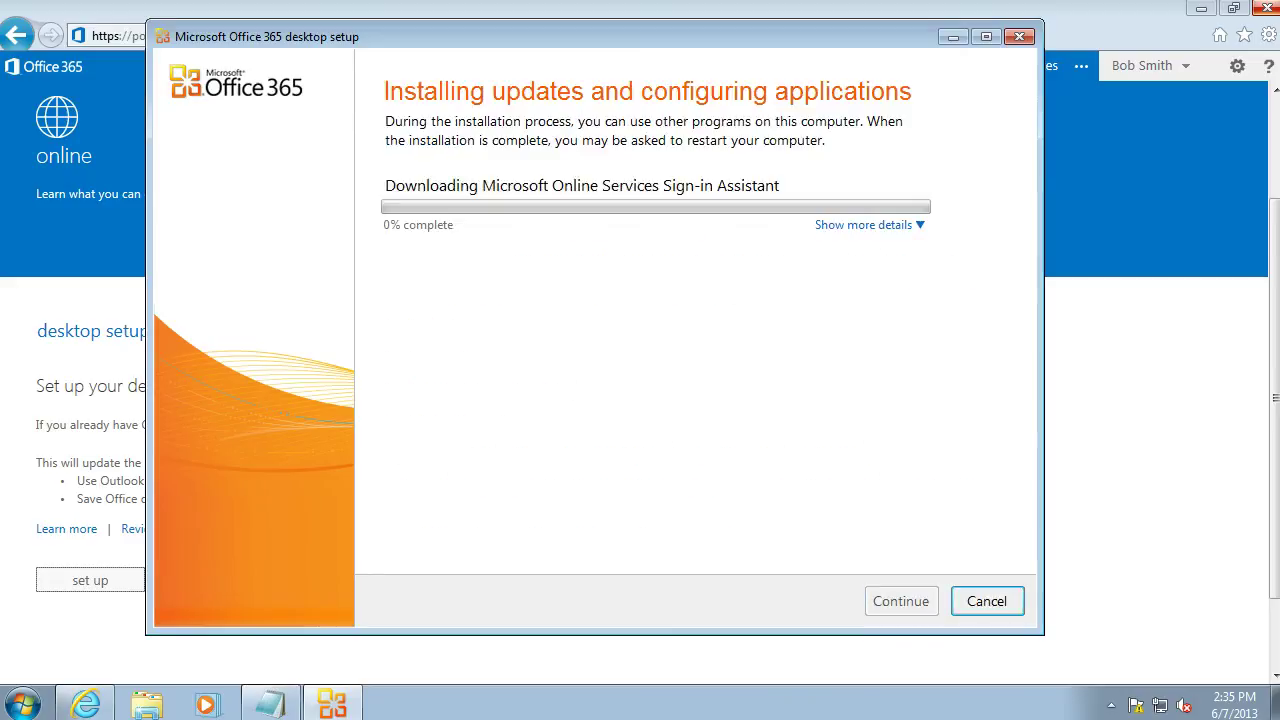
key("Tab")
key("Return")
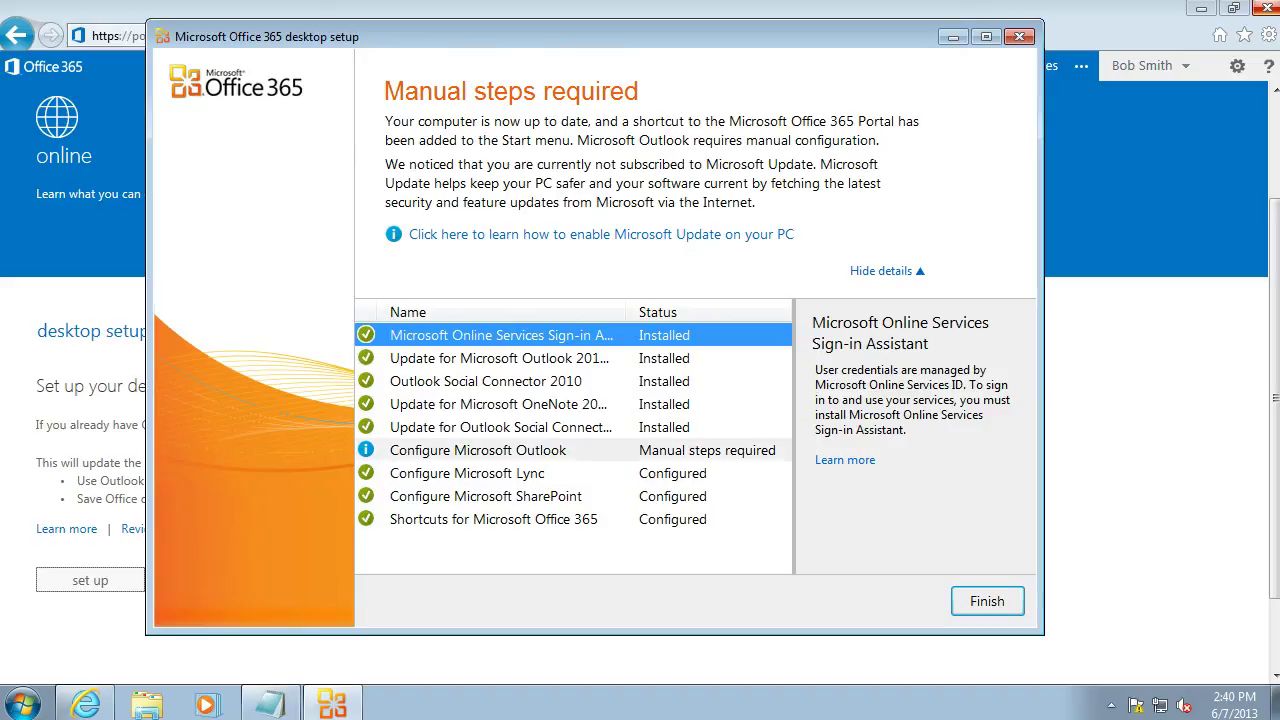
Check the Configure Microsoft Outlook row and open the manual Outlook setup instructions in the browser.
left_click(478, 450)
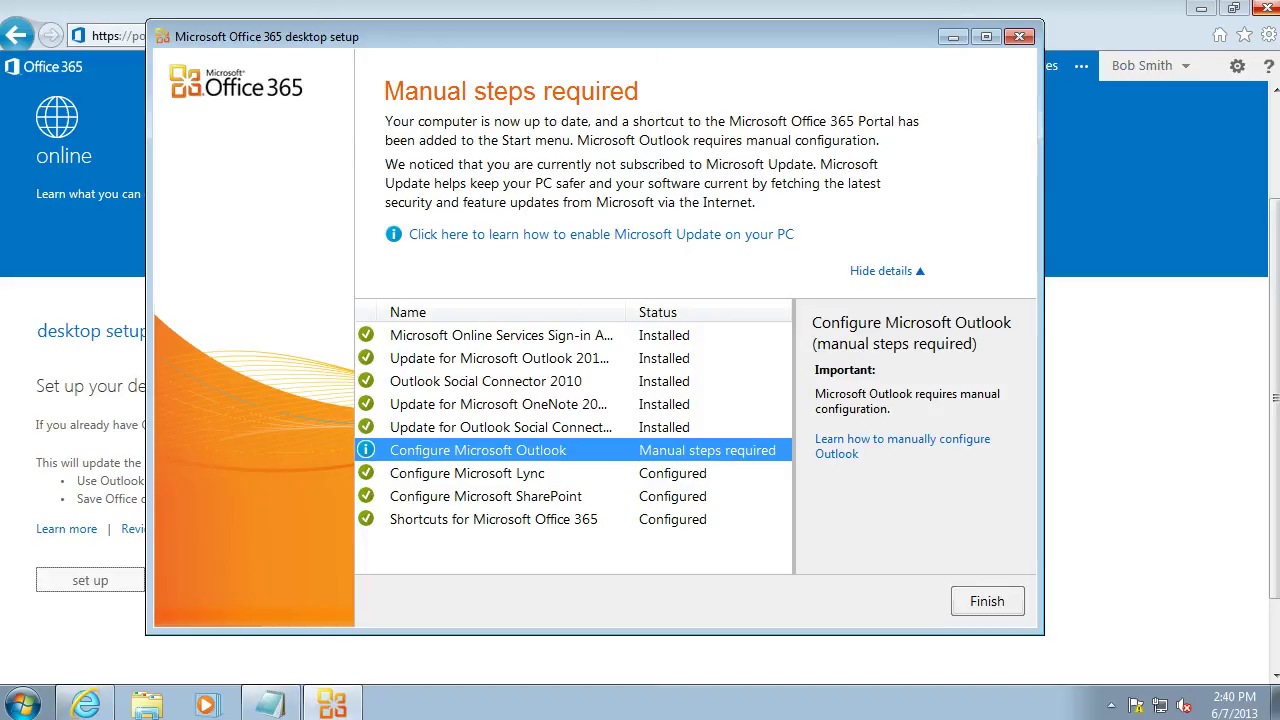
key("Return")
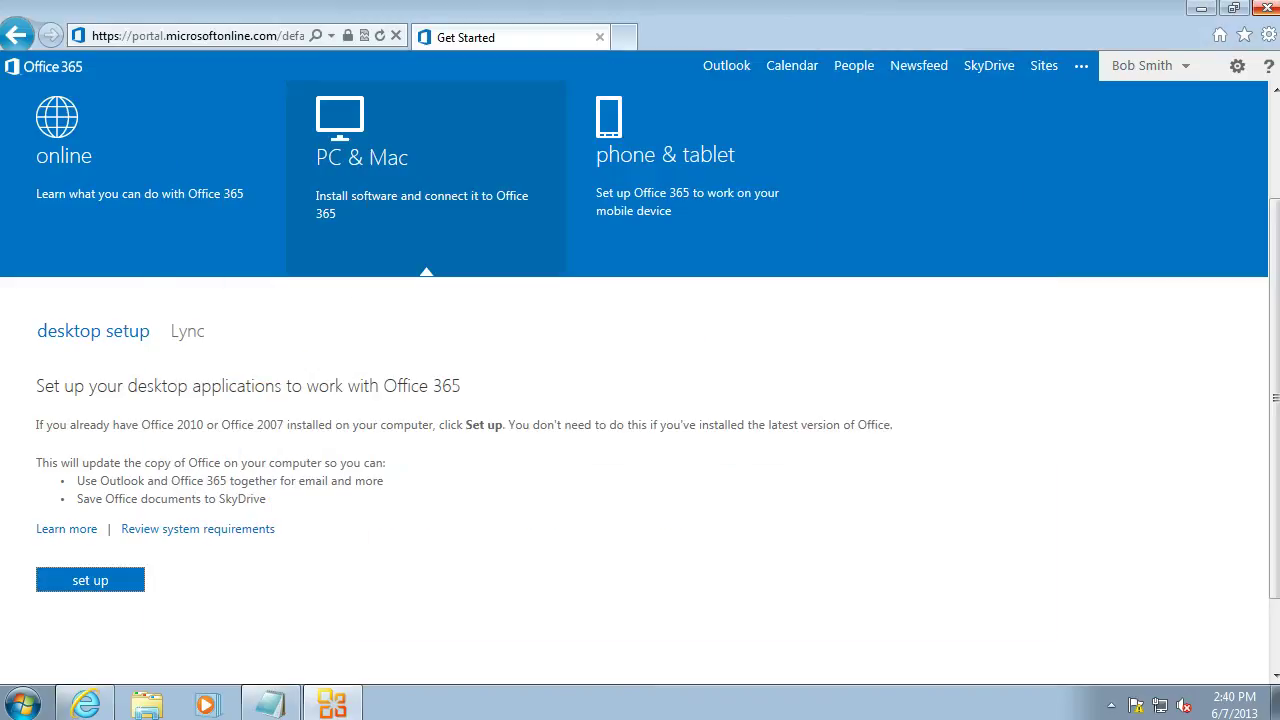